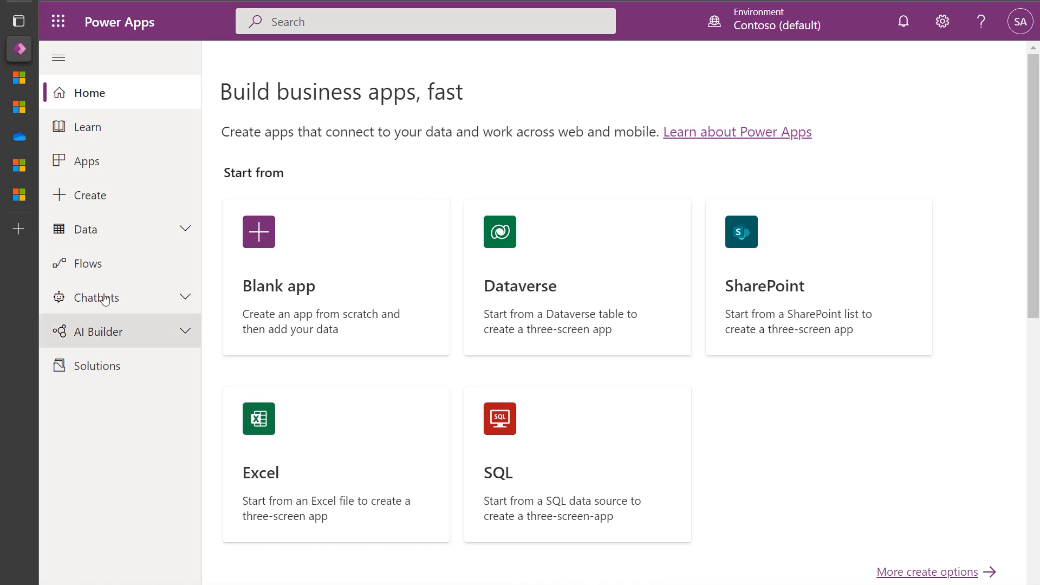
Start a new SharePoint connection from the environment's list of data connections.
left_click(119, 236)
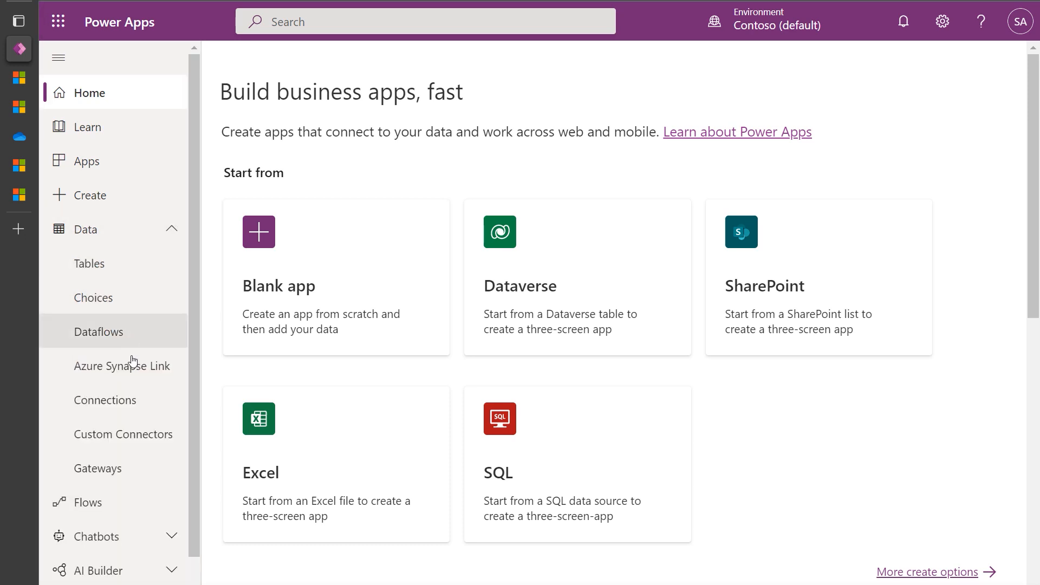
left_click(125, 407)
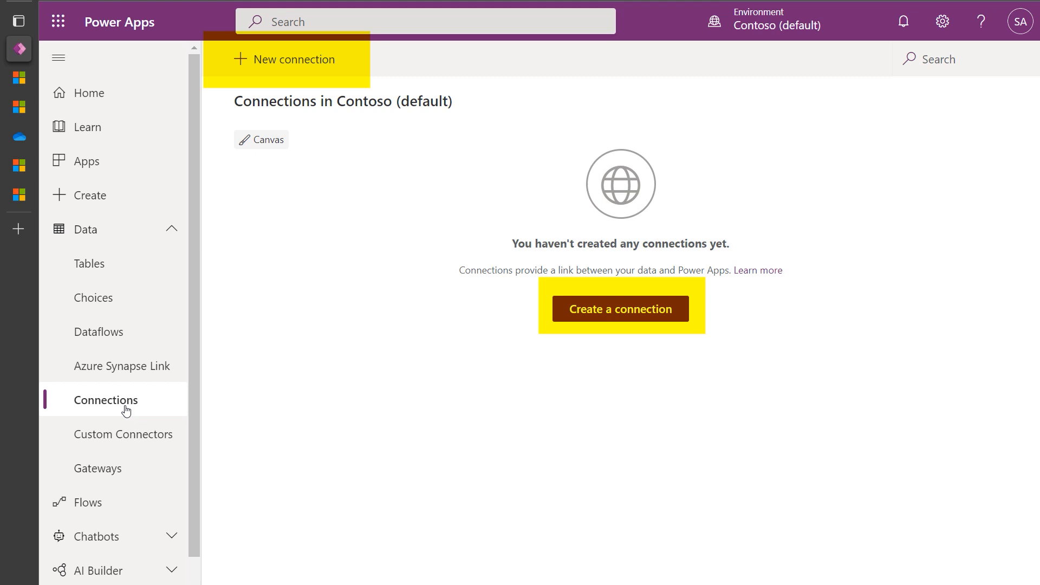
left_click(670, 324)
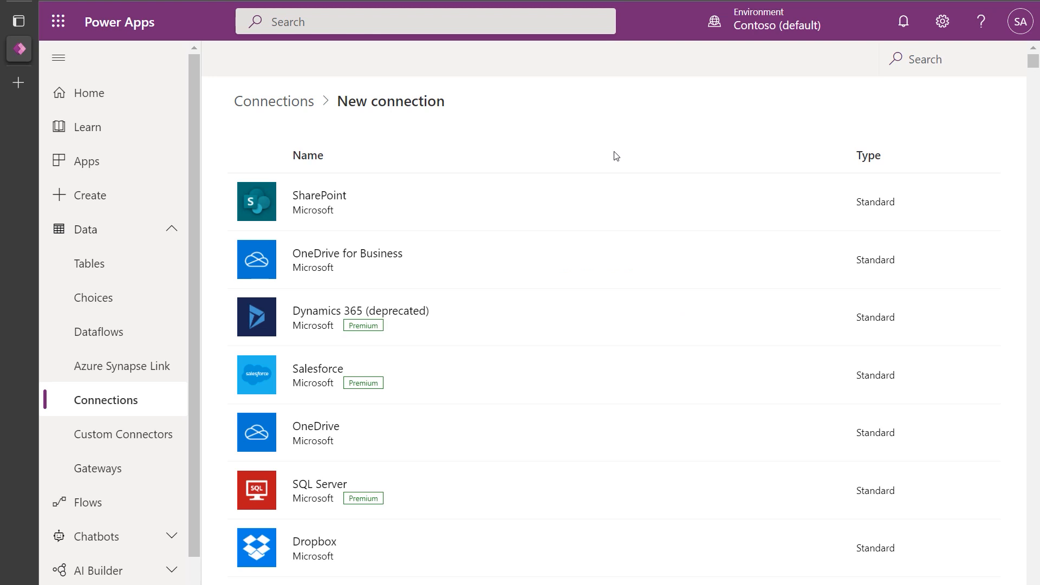
left_click(538, 220)
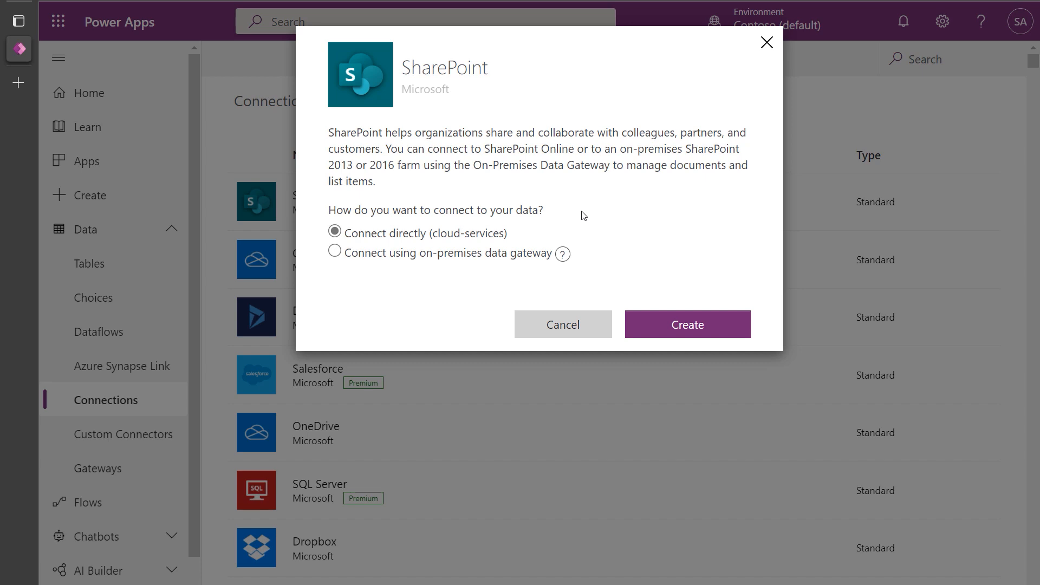
Review the authentication and gateway fields of the on-premises data gateway option, returning to the direct cloud-services option.
left_click(335, 251)
scroll(778, 219, "down", 2)
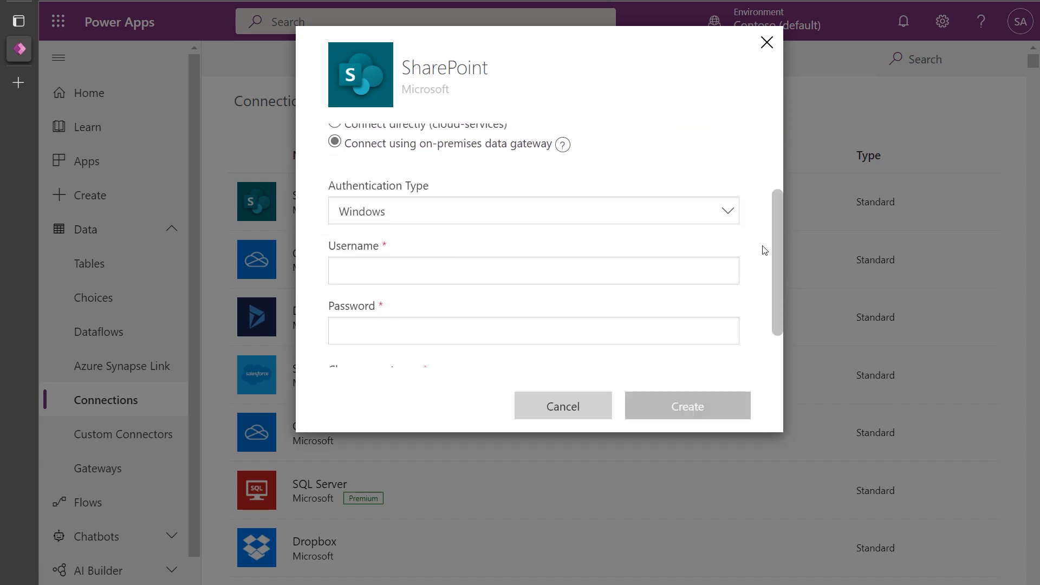
scroll(774, 247, "down", 1)
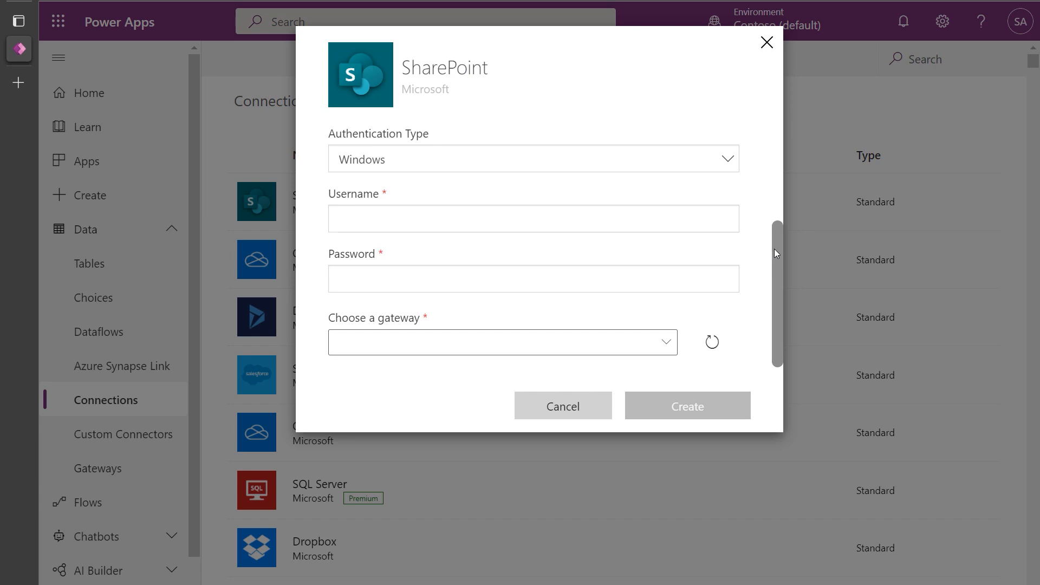
scroll(774, 248, "up", 3)
left_click(335, 231)
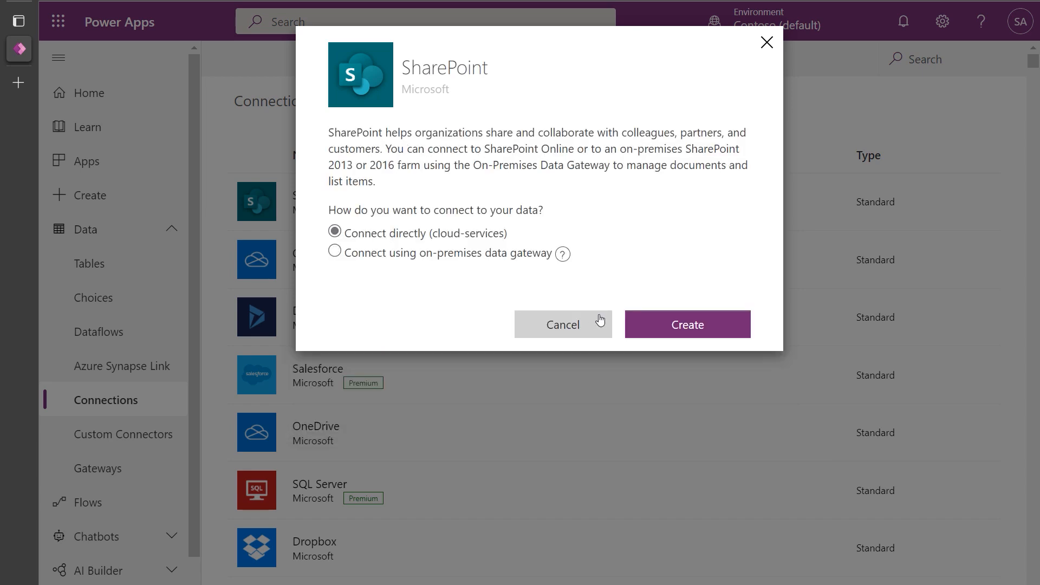
Create the SharePoint connection directly through cloud services with the administrator account.
left_click(670, 341)
left_click(476, 332)
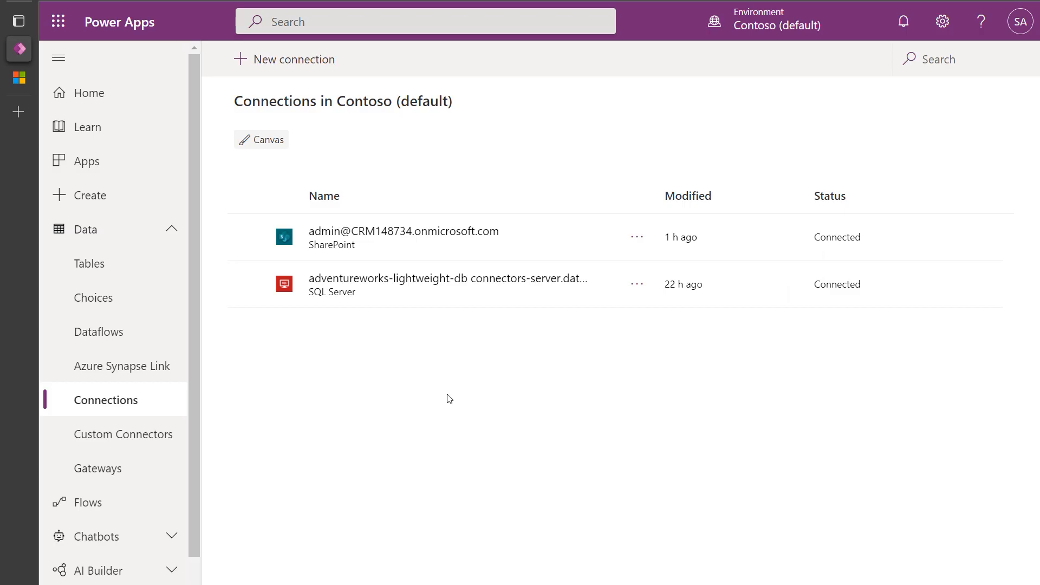
Create a solution named SharePointVTDemo with the CDS Default Publisher and version 1.0.0.0, and open it.
scroll(196, 535, "down", 1)
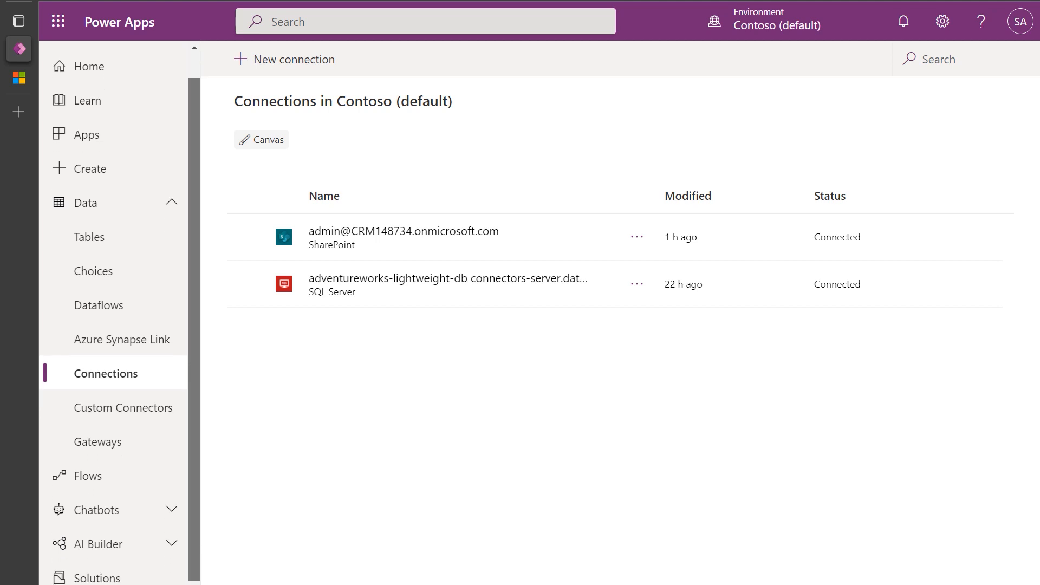
left_click(108, 578)
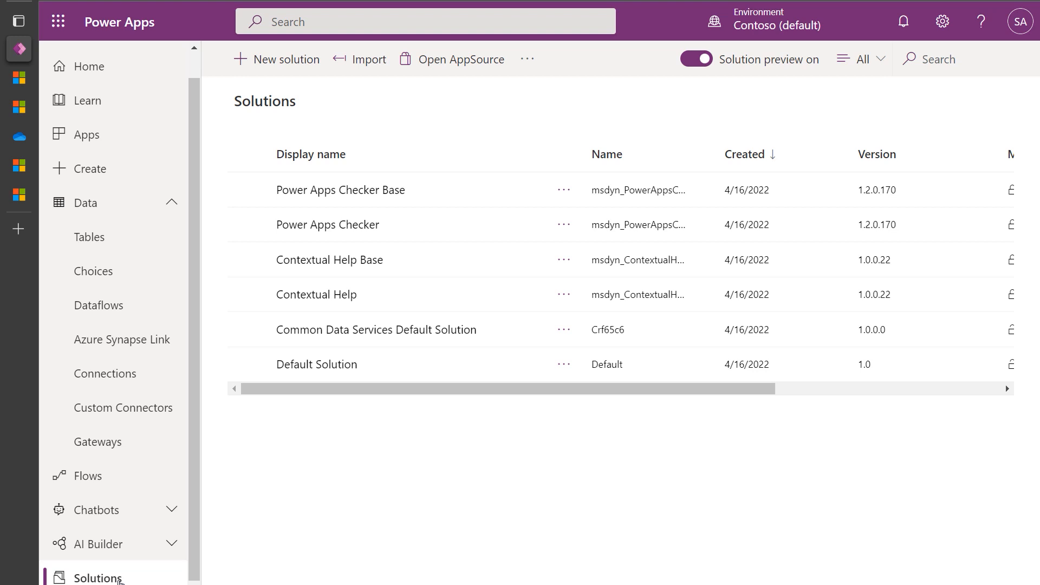
left_click(287, 73)
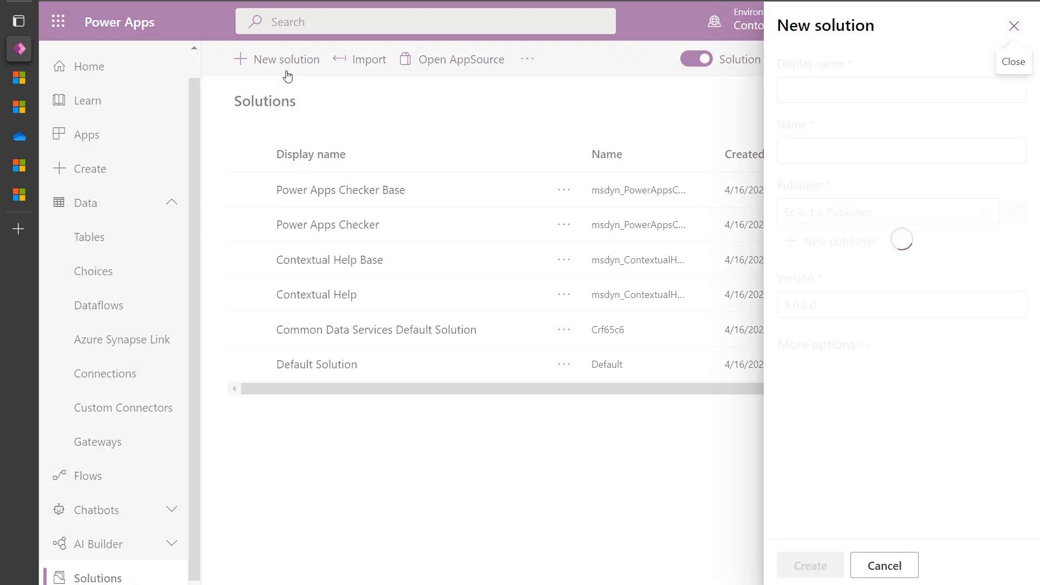
left_click(869, 88)
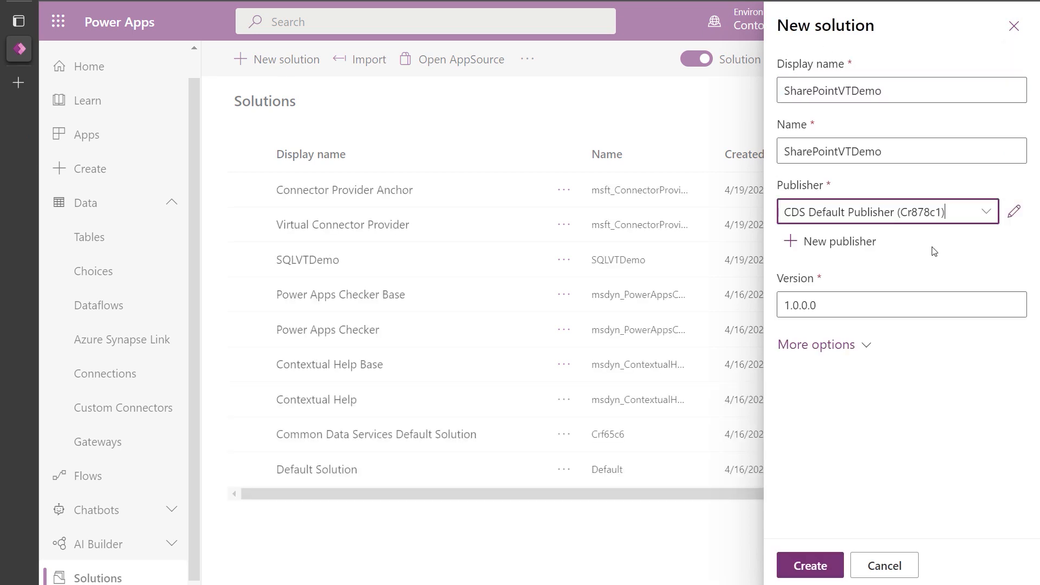
left_click(818, 565)
left_click(347, 191)
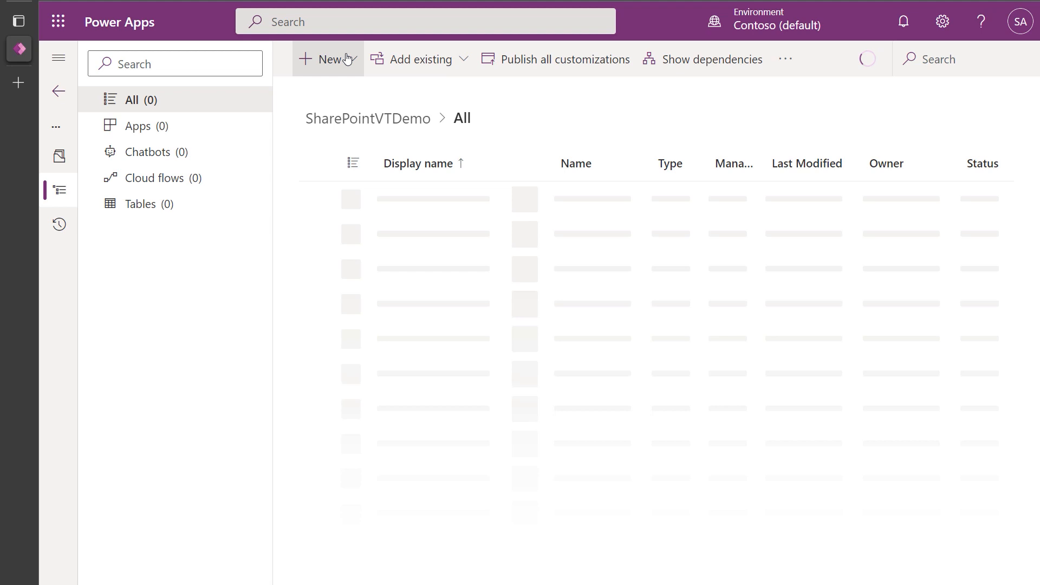
Start a new connection reference in the SharePointVTDemo solution with the display name SharePointVTDemo.
left_click(347, 58)
left_click(344, 298)
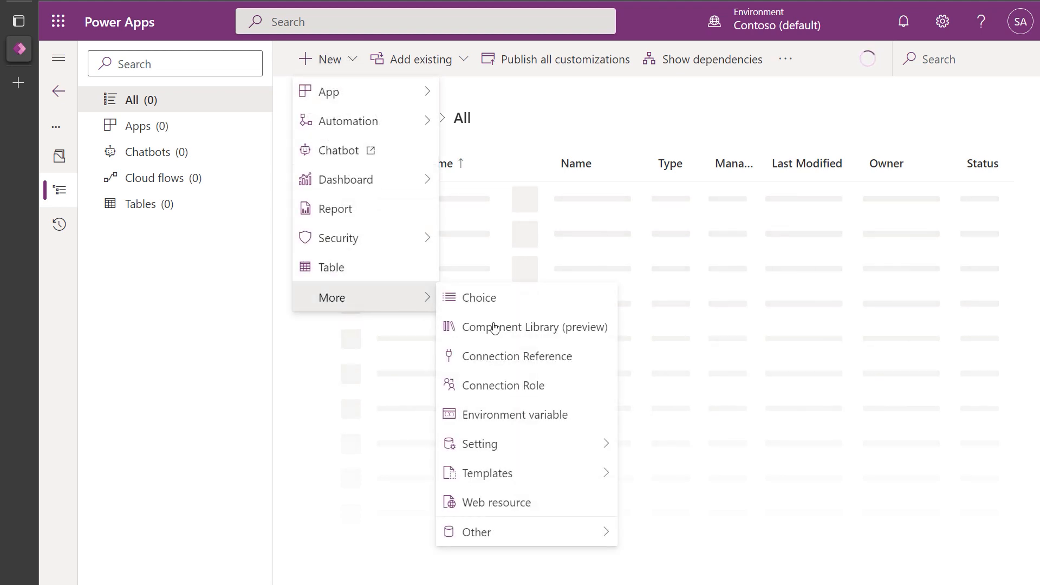
left_click(522, 360)
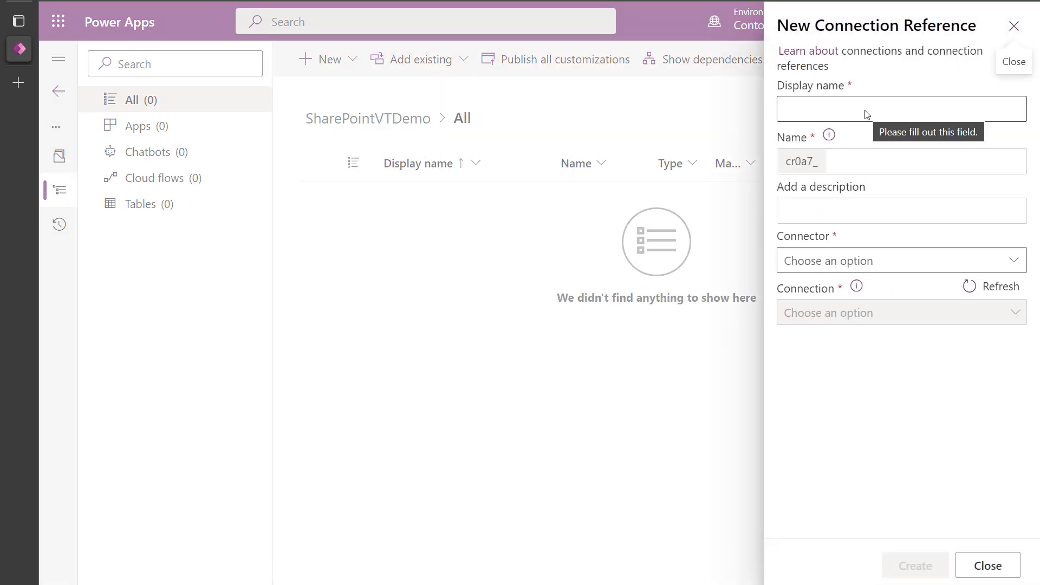
left_click(865, 115)
type("SharePointVTDemo")
Set the reference's connector to SharePoint, assign the existing administrator connection, and create the connection reference.
left_click(1016, 263)
type("SharePoint")
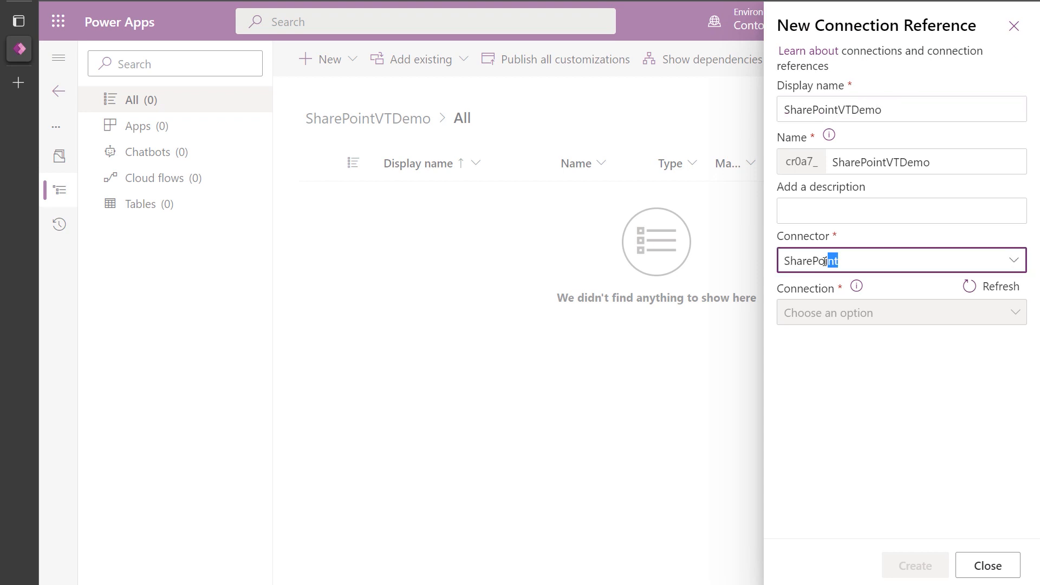
left_click(1013, 313)
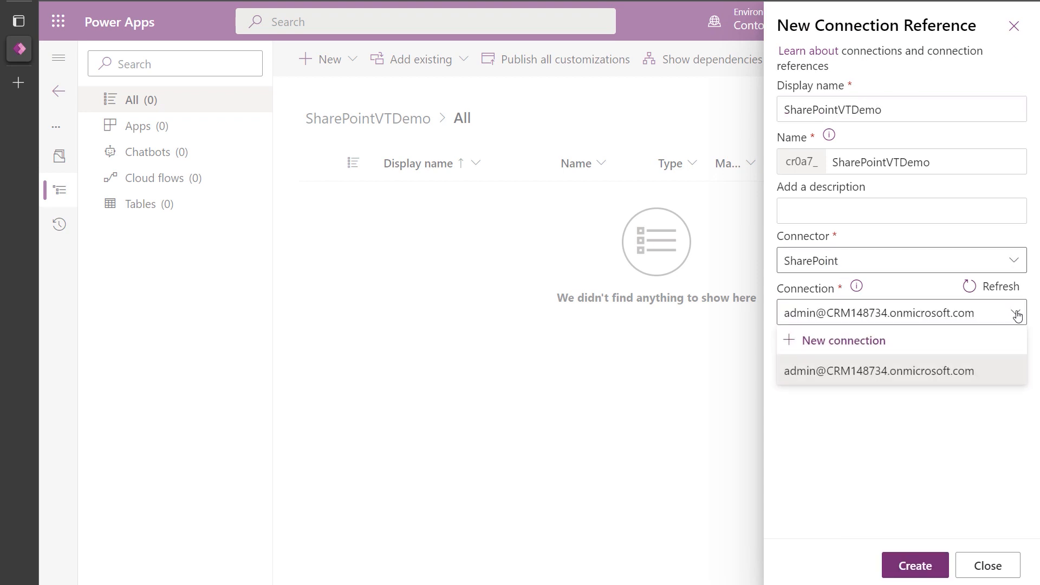
left_click(969, 379)
left_click(915, 565)
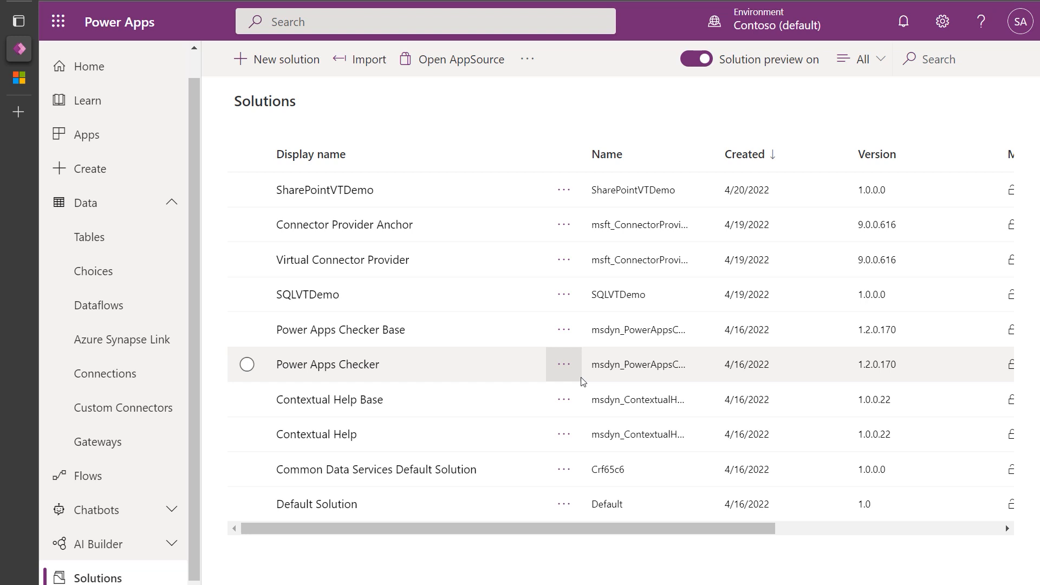
Switch to the Dynamics 365 advanced settings and open the Virtual Entity Data Sources under Administration.
left_click(940, 26)
left_click(873, 177)
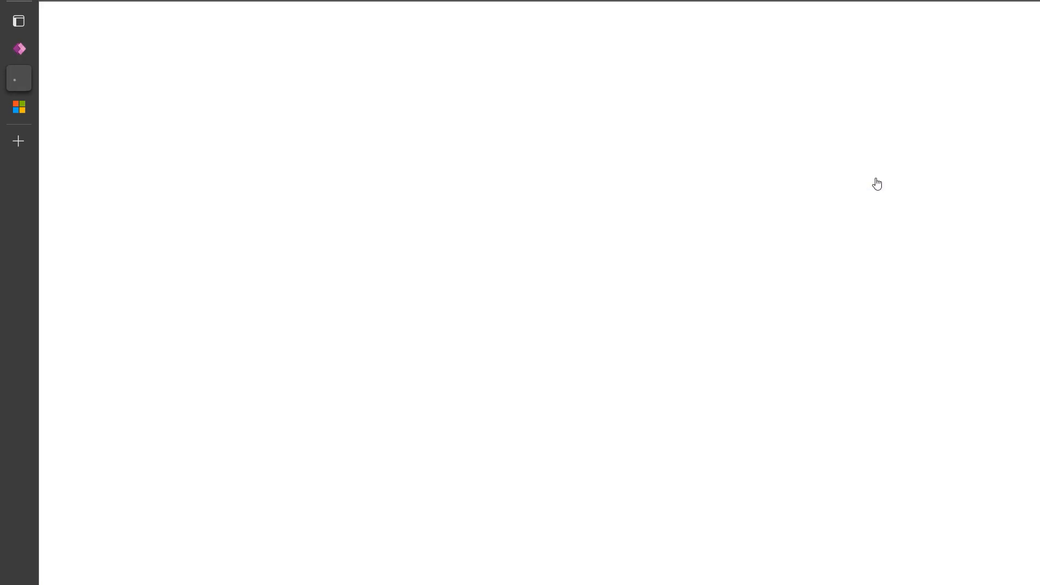
left_click(278, 31)
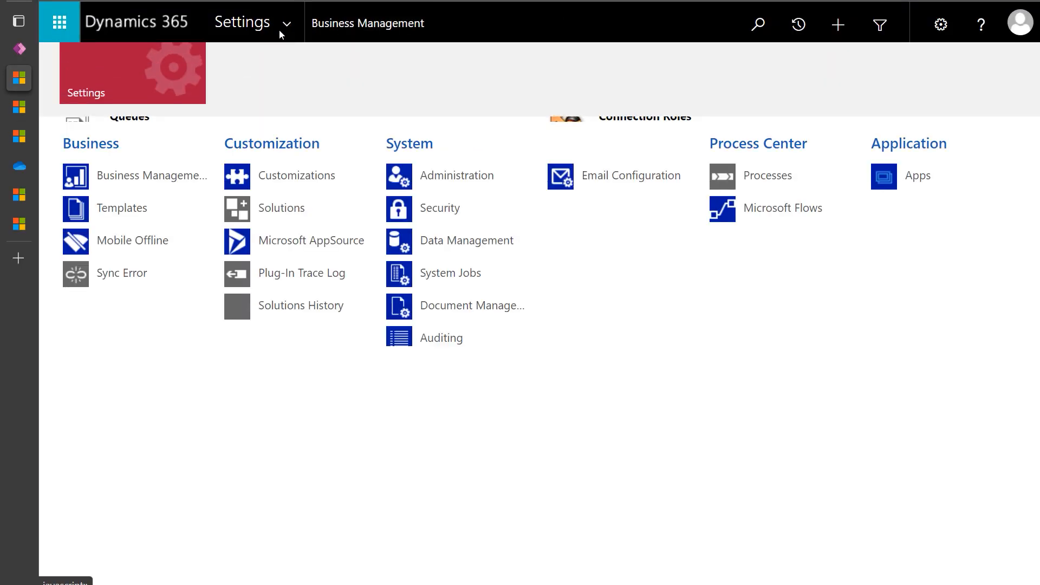
left_click(469, 184)
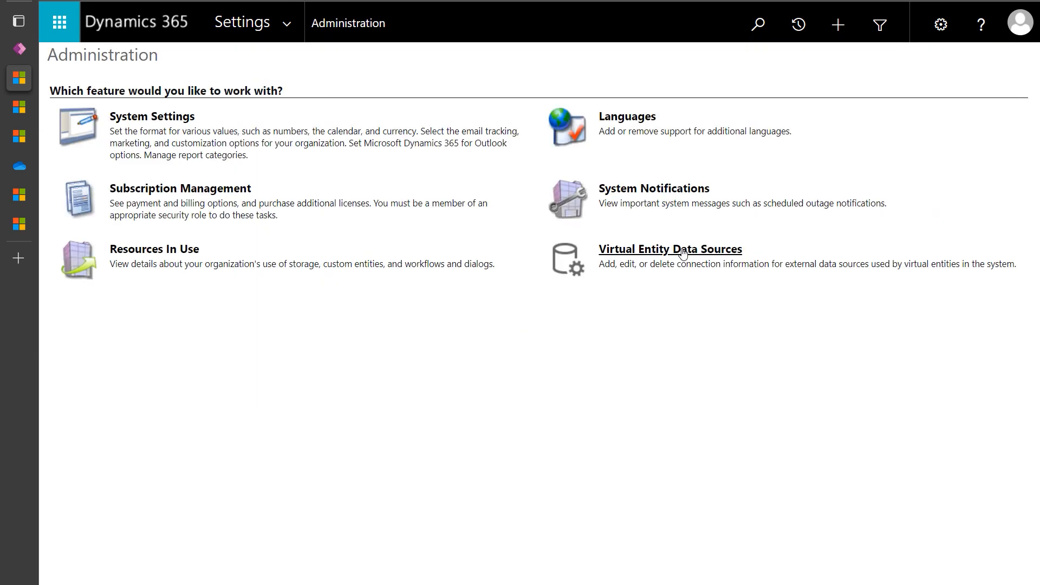
left_click(682, 252)
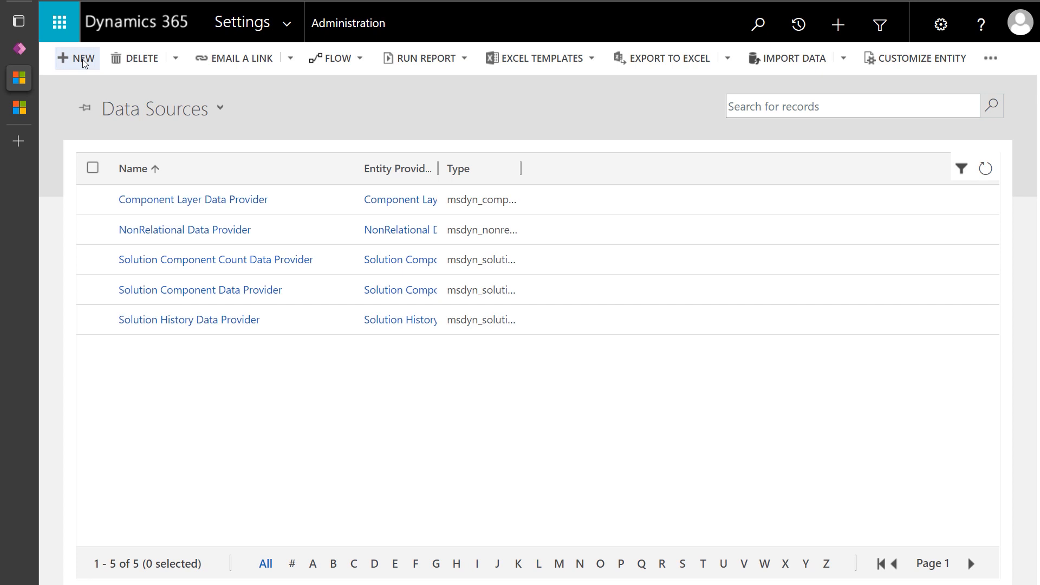
Start a new data source that uses the Virtual Connector Data Provider.
left_click(82, 60)
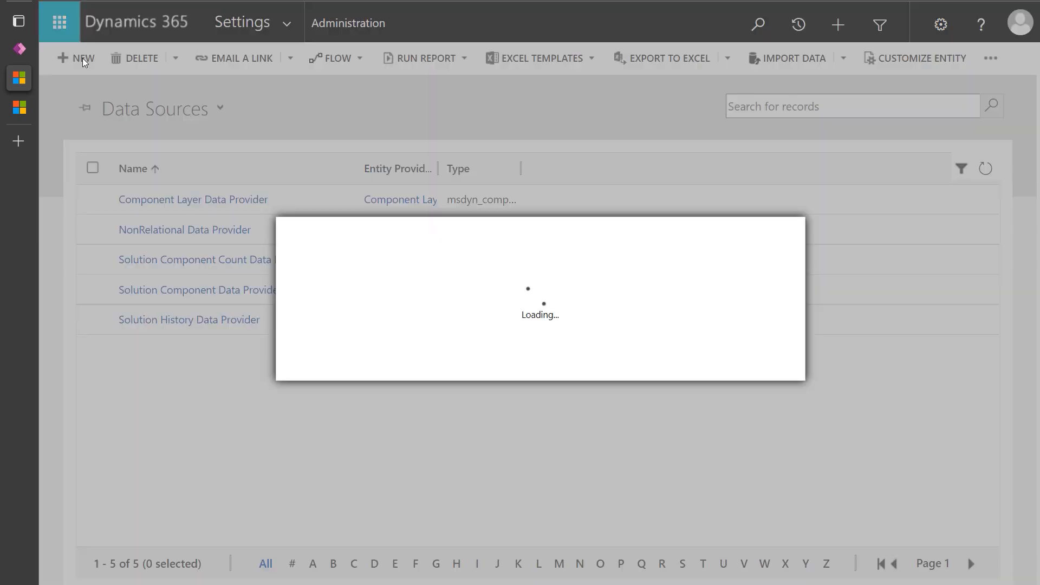
left_click(471, 318)
left_click(421, 335)
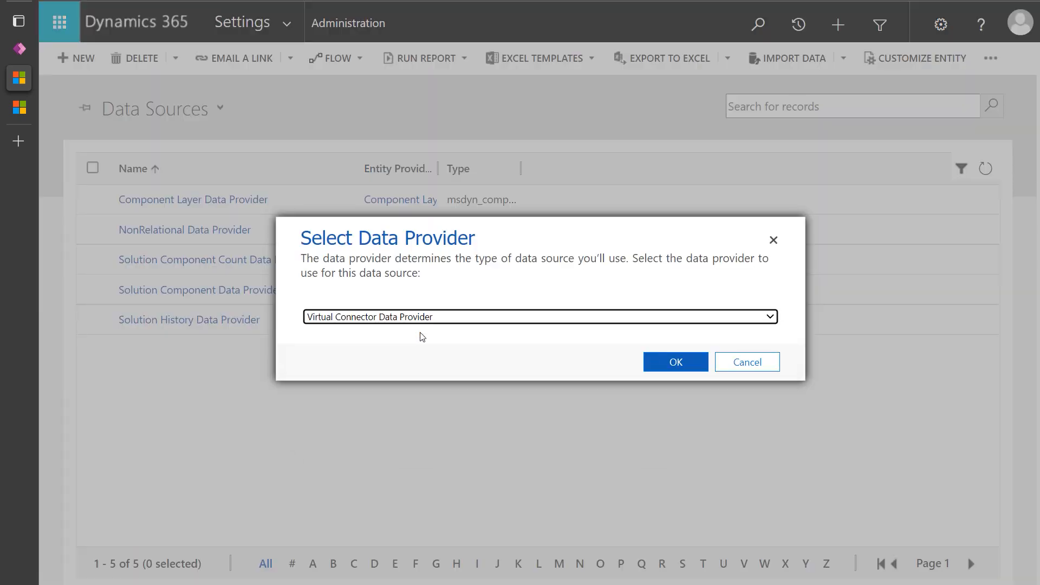
left_click(654, 356)
left_click(237, 209)
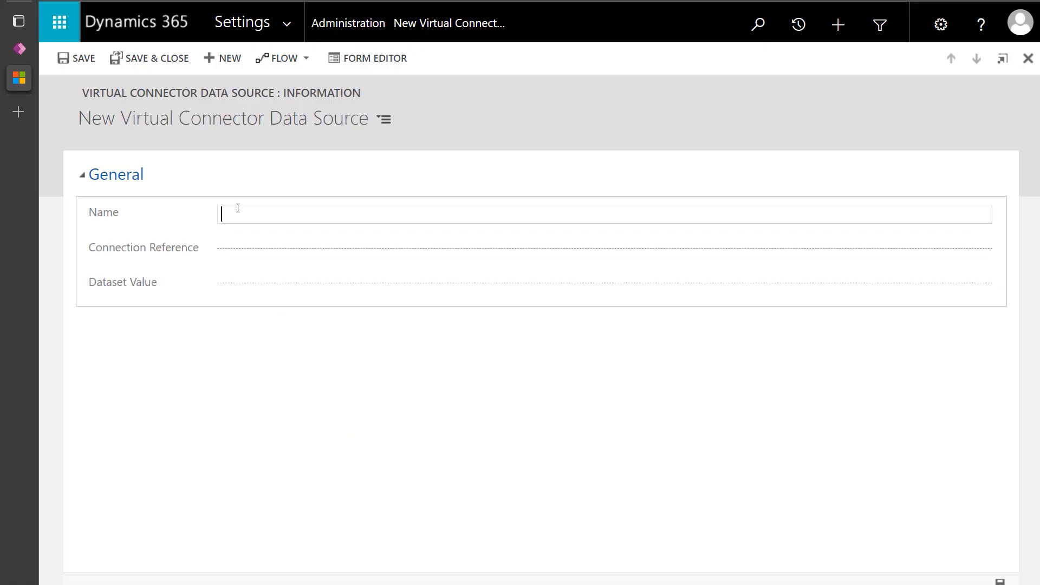
type("SharePointVTDemo")
left_click(983, 248)
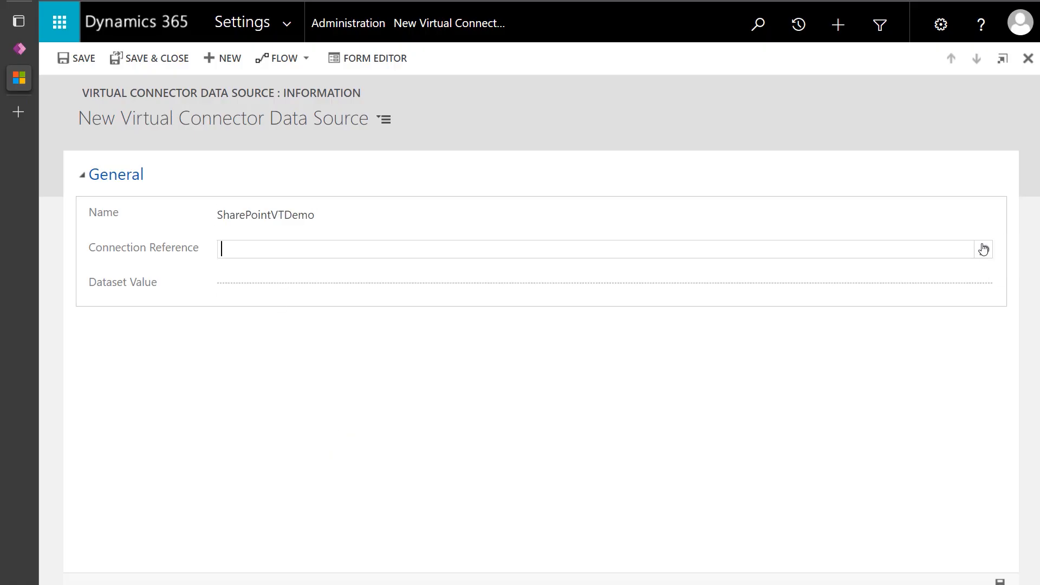
left_click(258, 281)
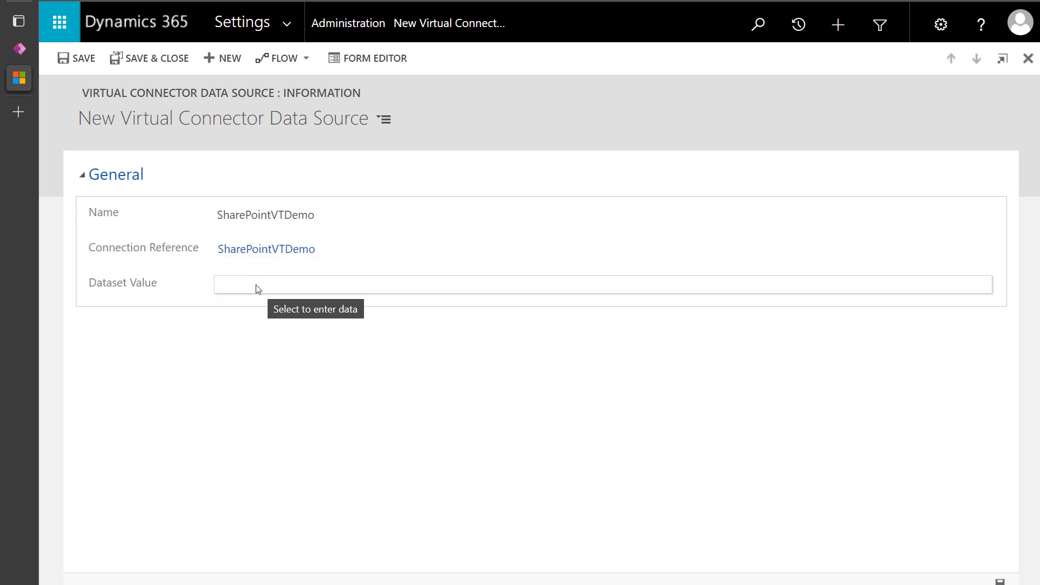
left_click(258, 288)
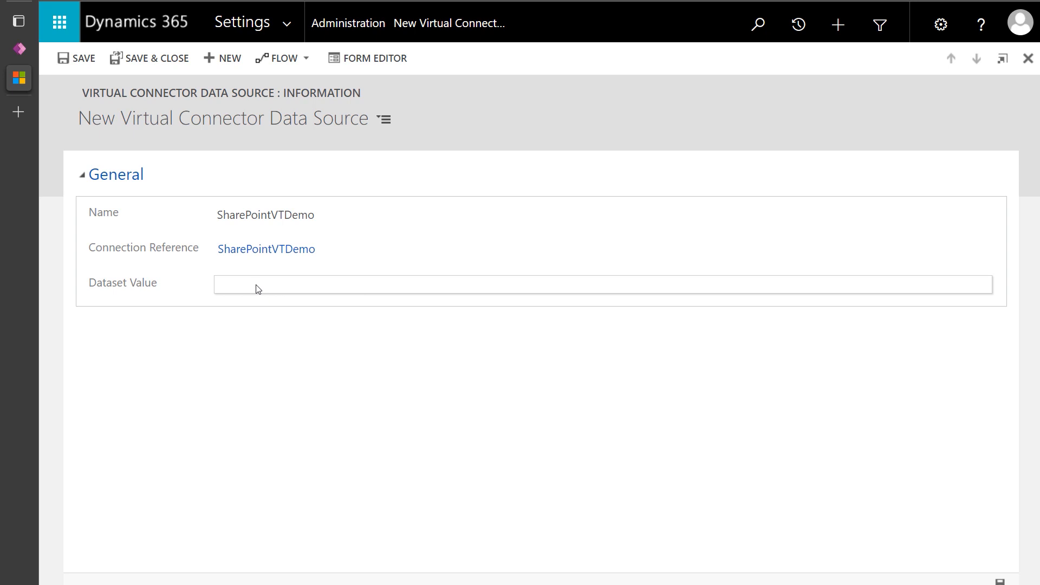
type("https://crm148734.sharepoint.com/sites/ContosoDemoVT")
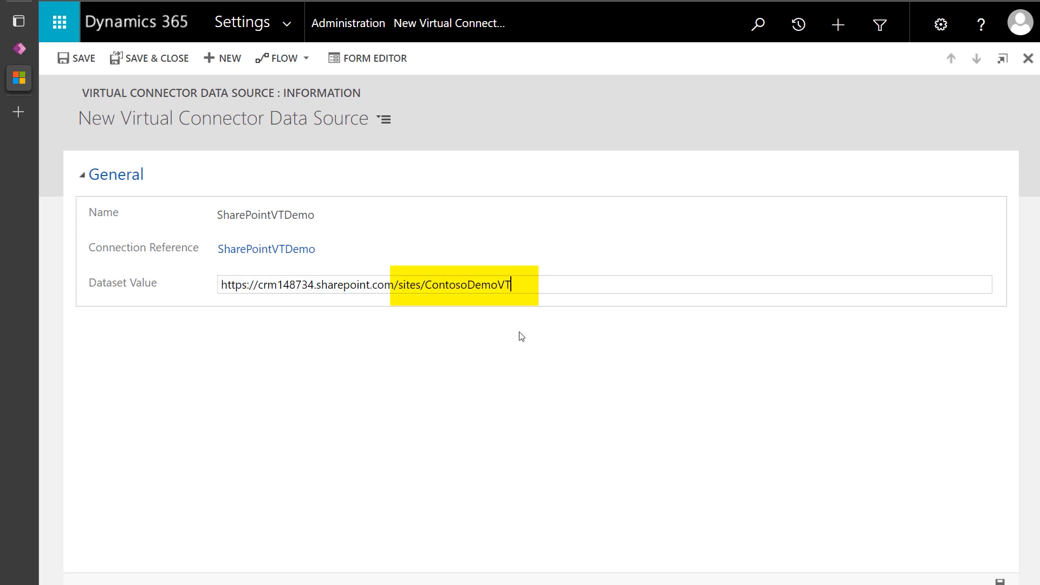
left_click(127, 63)
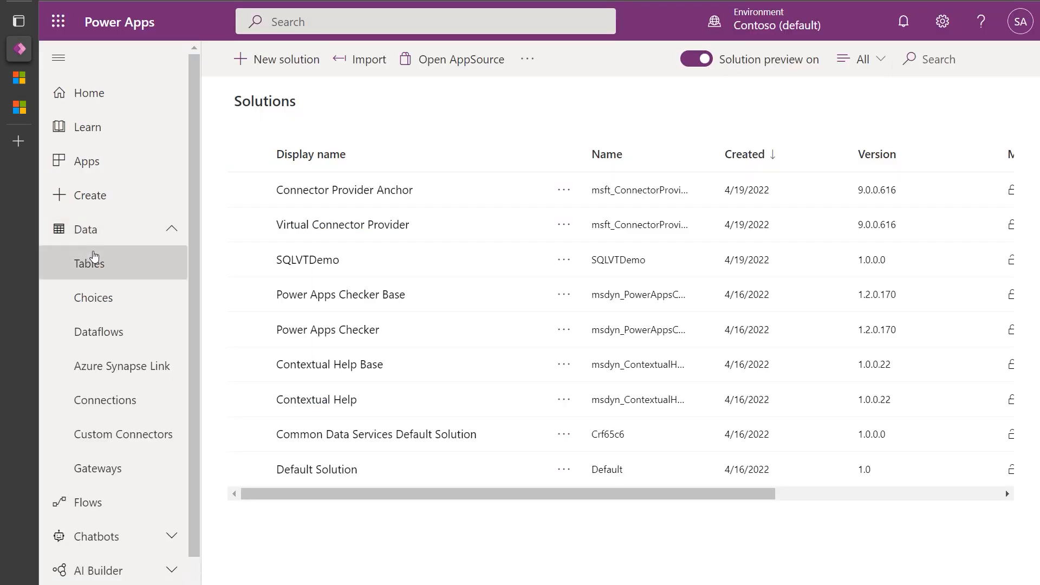
Back in Power Apps, open the SampleData SharePoint VT record of the Entity Catalog for SharePointVTDemo table for editing.
left_click(95, 255)
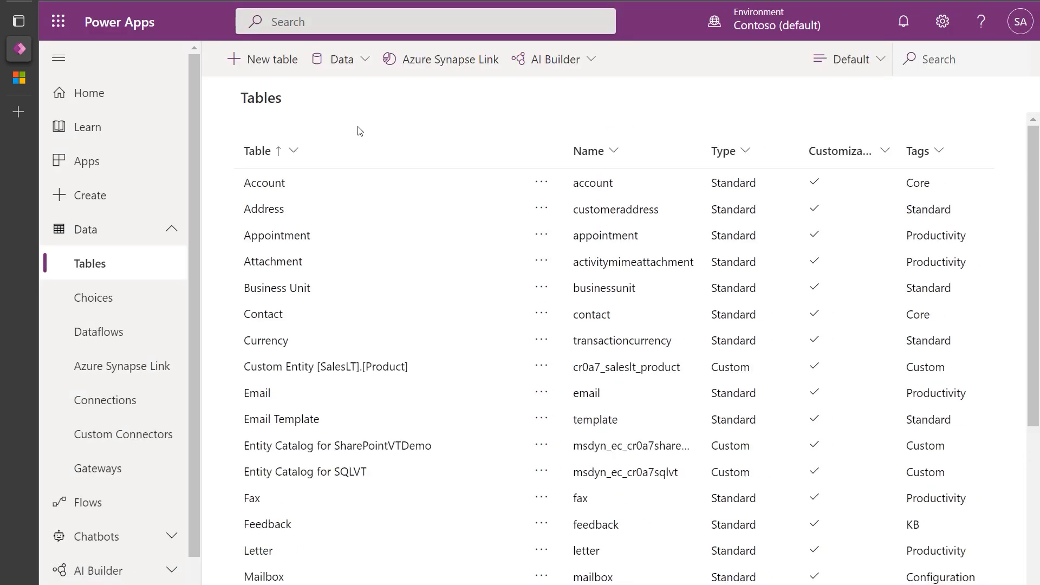
left_click(350, 446)
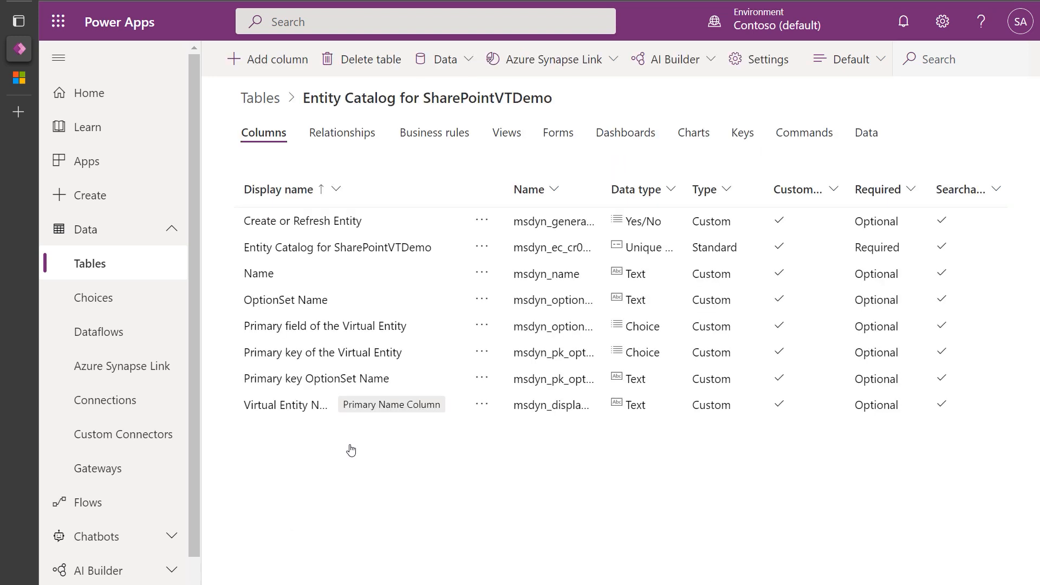
left_click(857, 138)
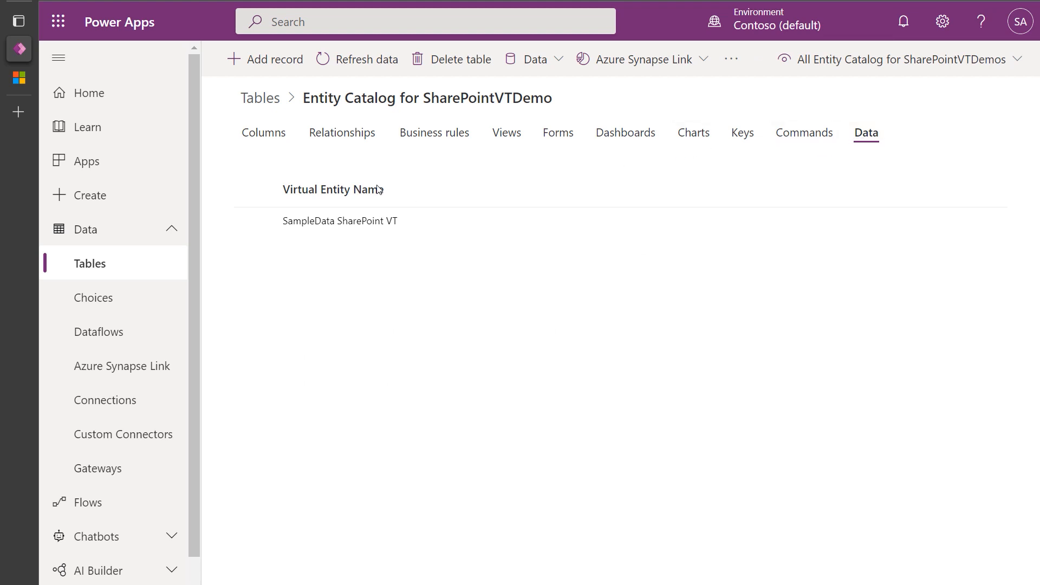
left_click(358, 216)
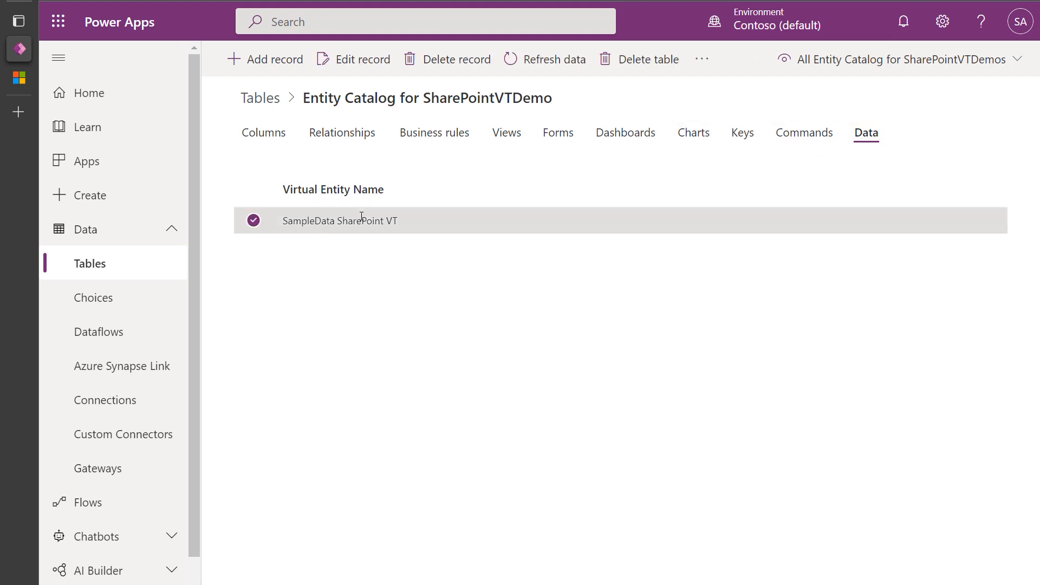
left_click(340, 61)
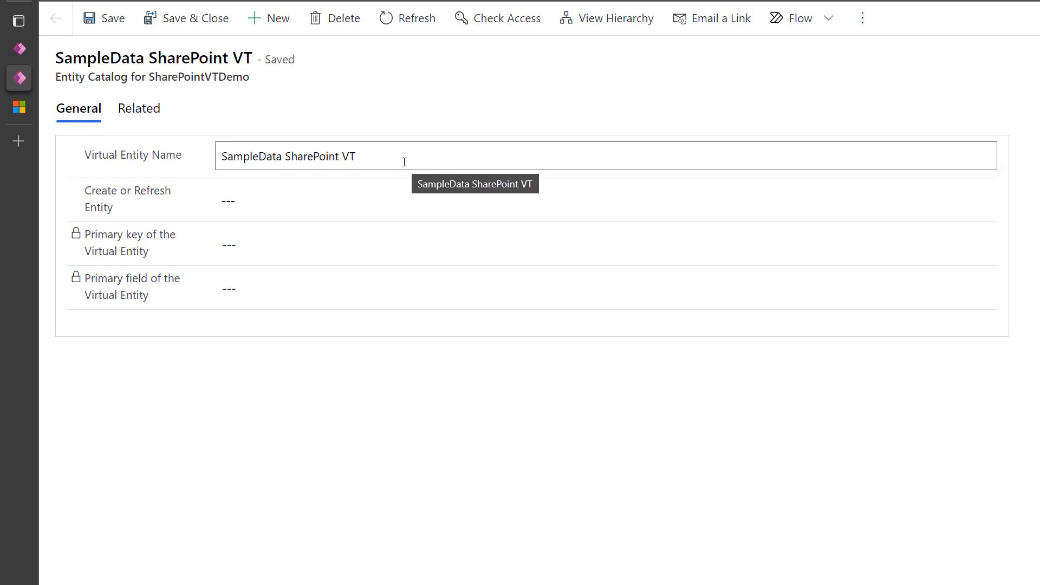
Set Create or Refresh Entity to Yes, choose ID as primary key and Title as primary field, and save and close the record.
left_click(423, 196)
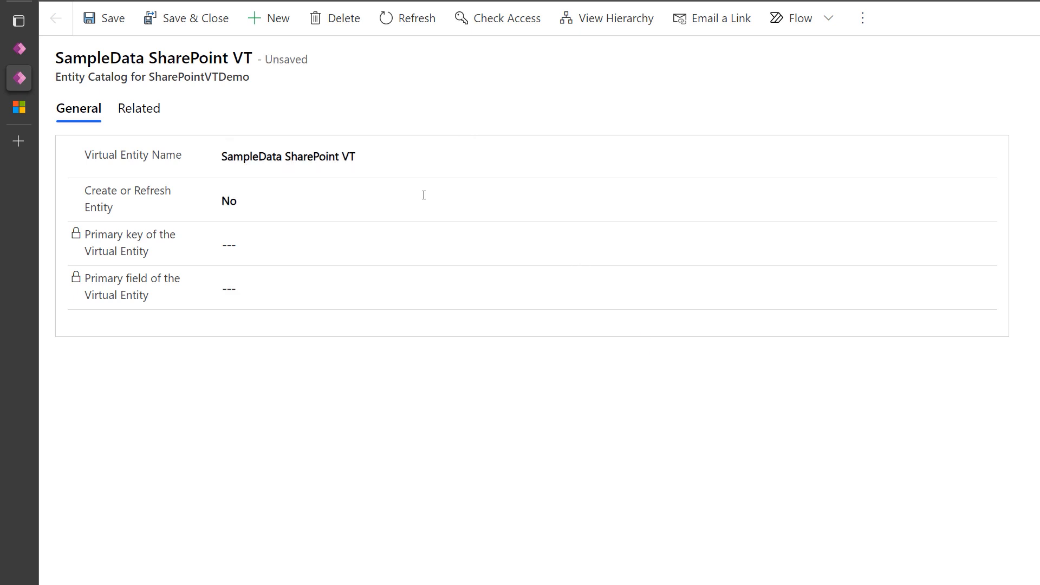
left_click(985, 201)
left_click(596, 244)
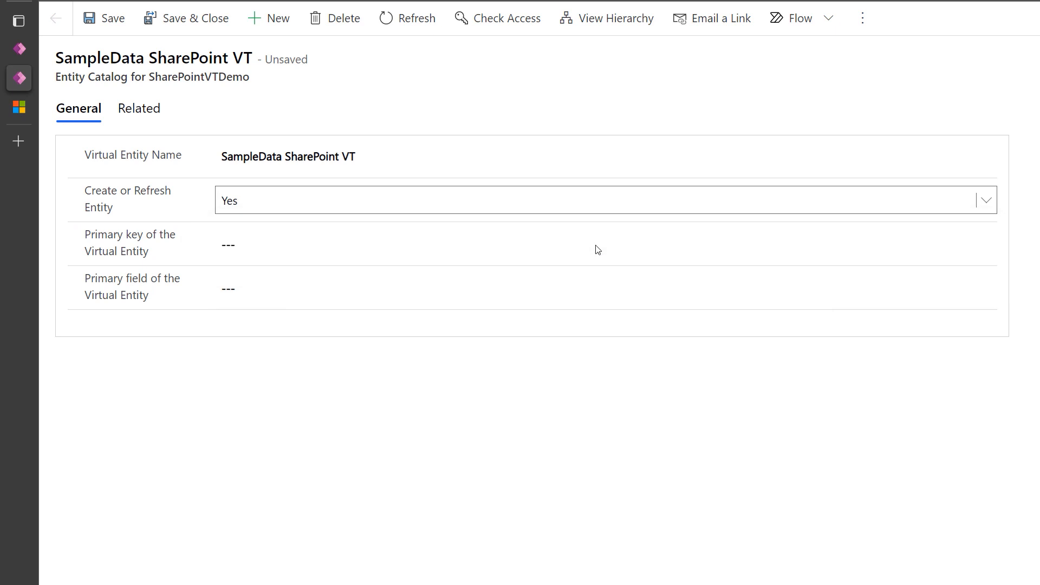
left_click(881, 254)
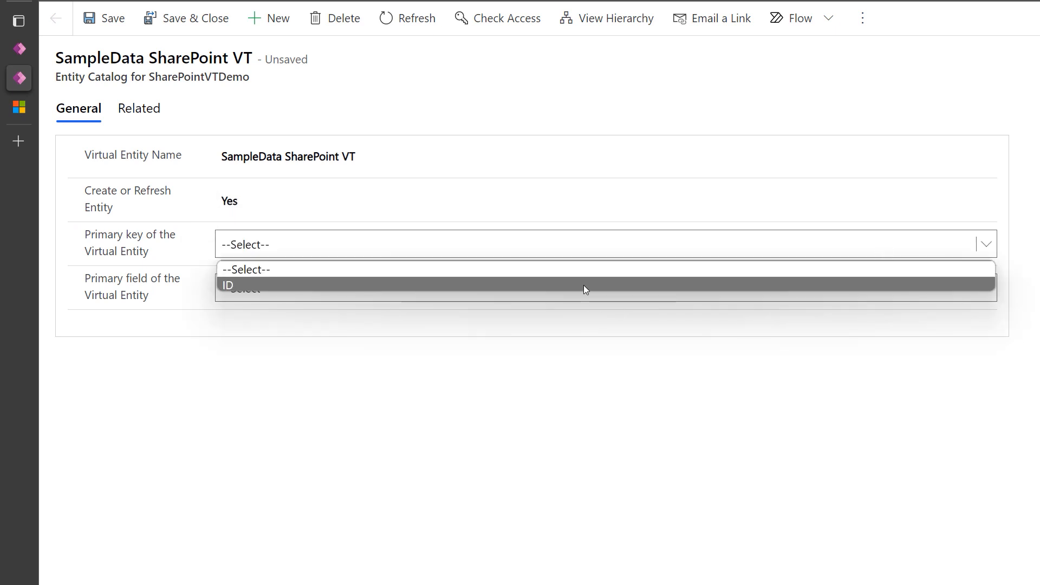
left_click(583, 285)
left_click(619, 300)
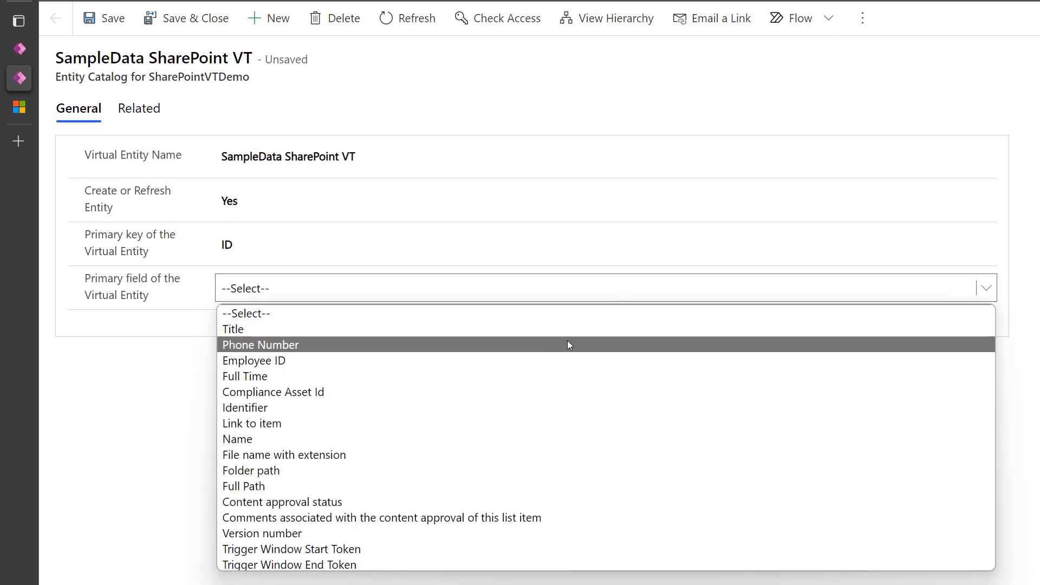
left_click(561, 329)
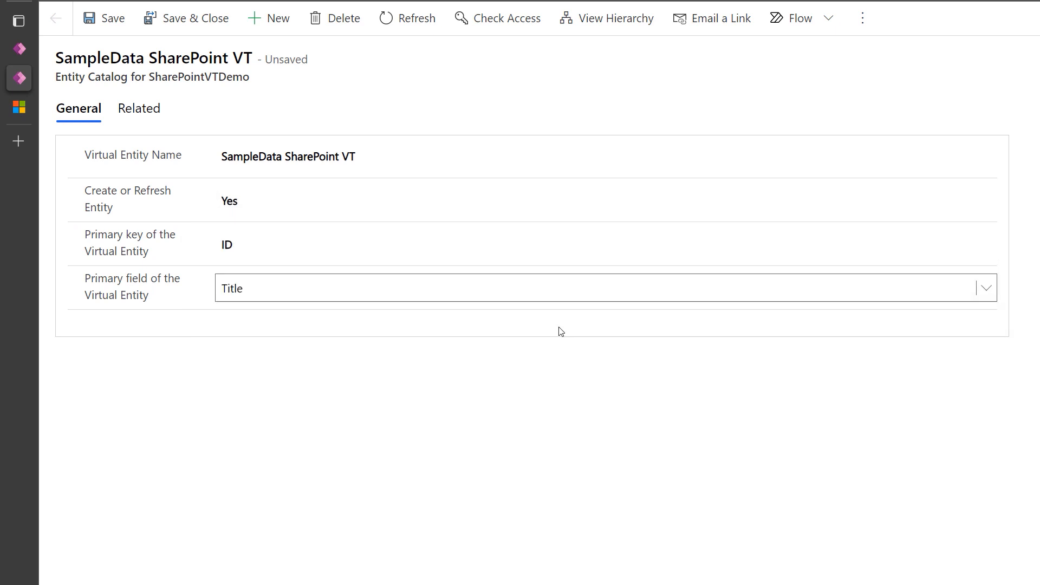
left_click(191, 26)
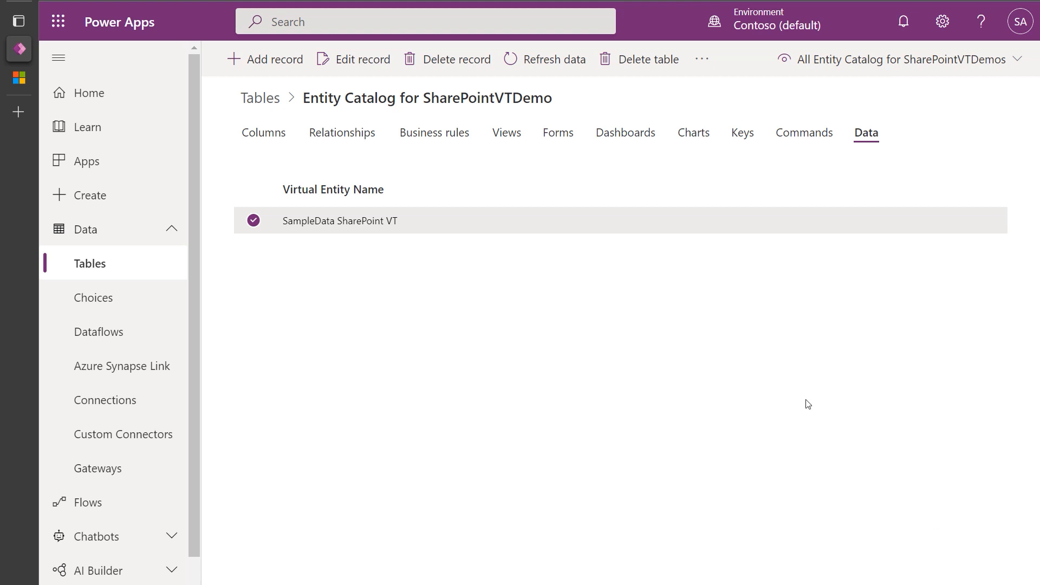
From the list of tables, open the Custom Entity SampleData SharePoint VT table and display its data.
left_click(89, 264)
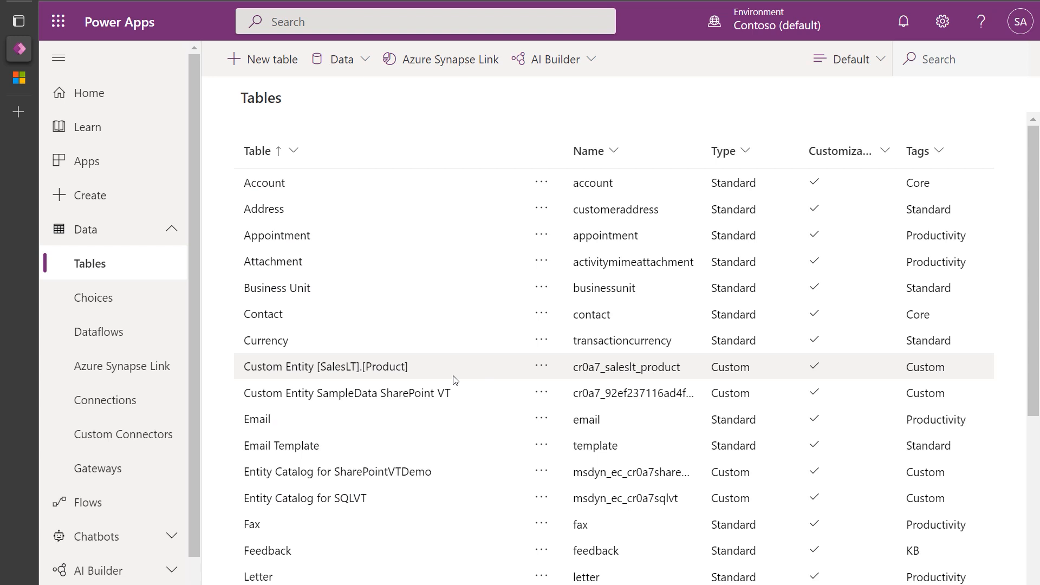
left_click(413, 398)
left_click(413, 397)
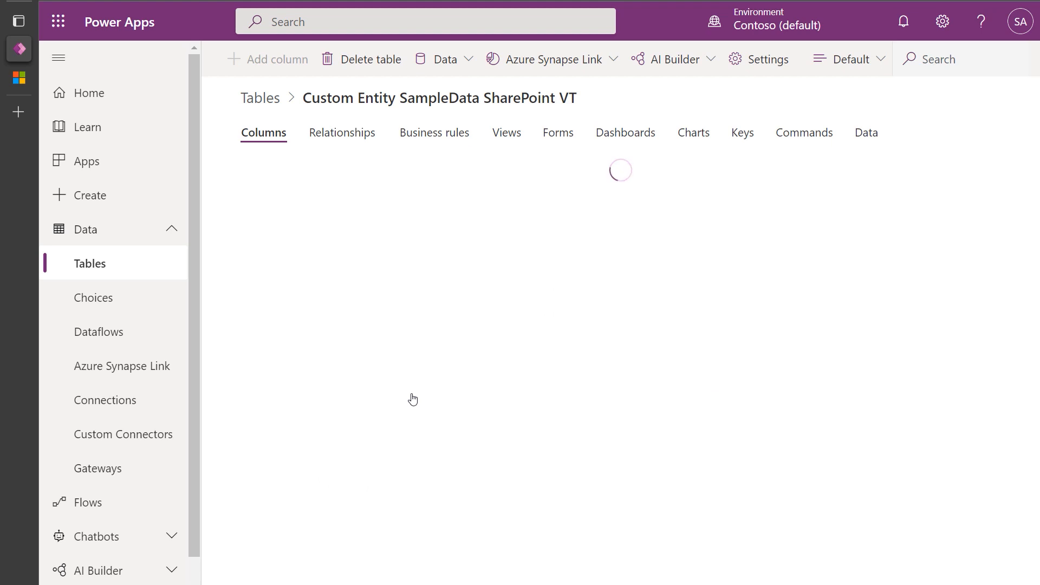
left_click(884, 131)
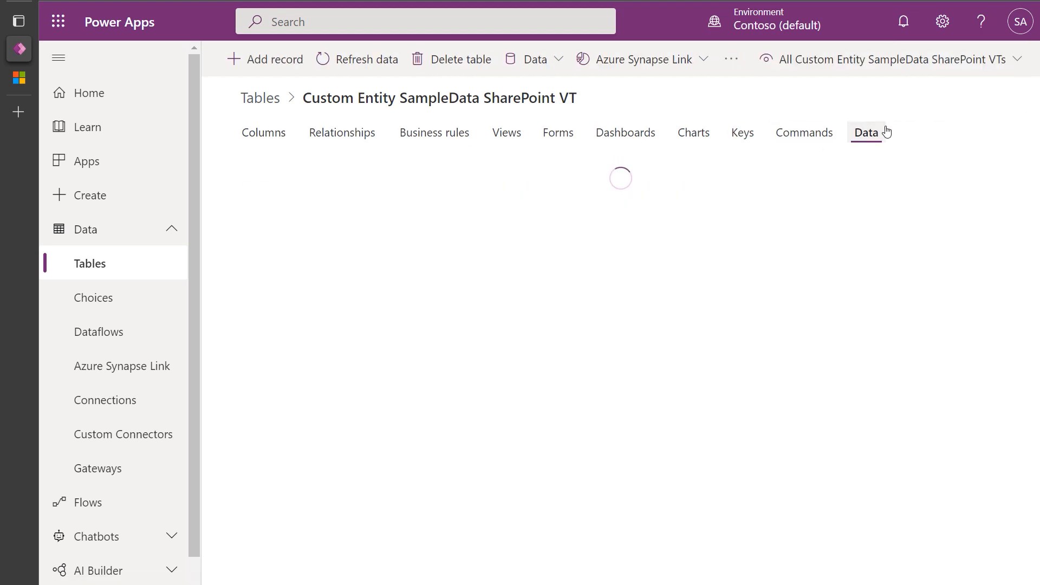